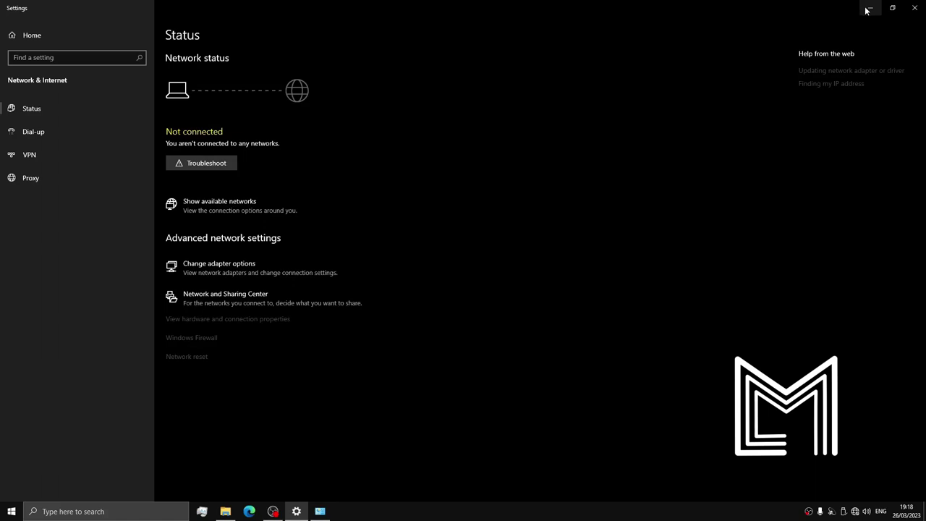
# - Minimize the Settings window, enable the Ethernet adapter in Network Connections, and minimize that window
pyautogui.click(868, 8)
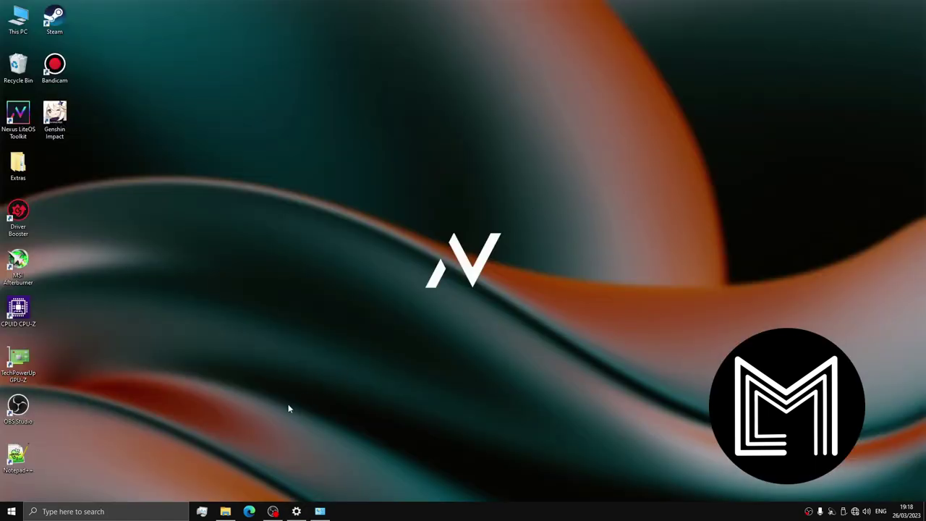
pyautogui.moveTo(280, 512)
pyautogui.click(320, 511)
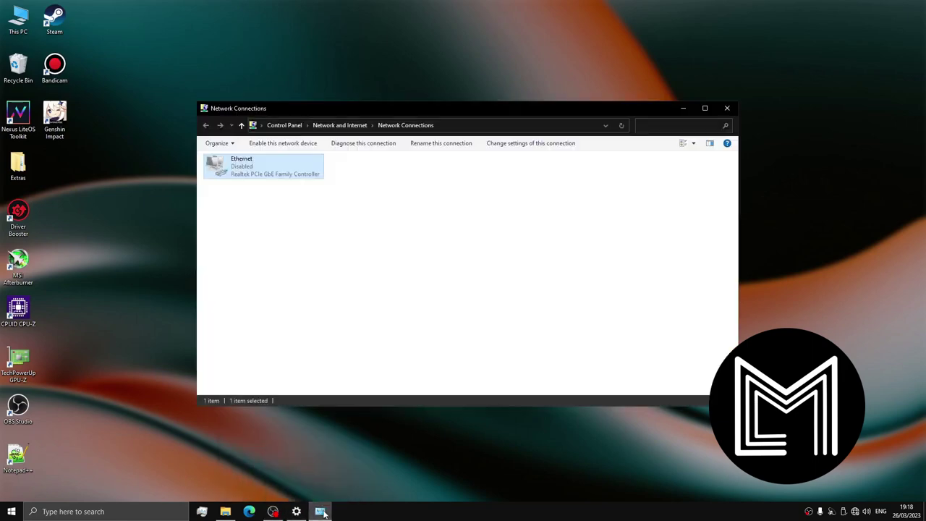
pyautogui.rightClick(277, 164)
pyautogui.click(290, 172)
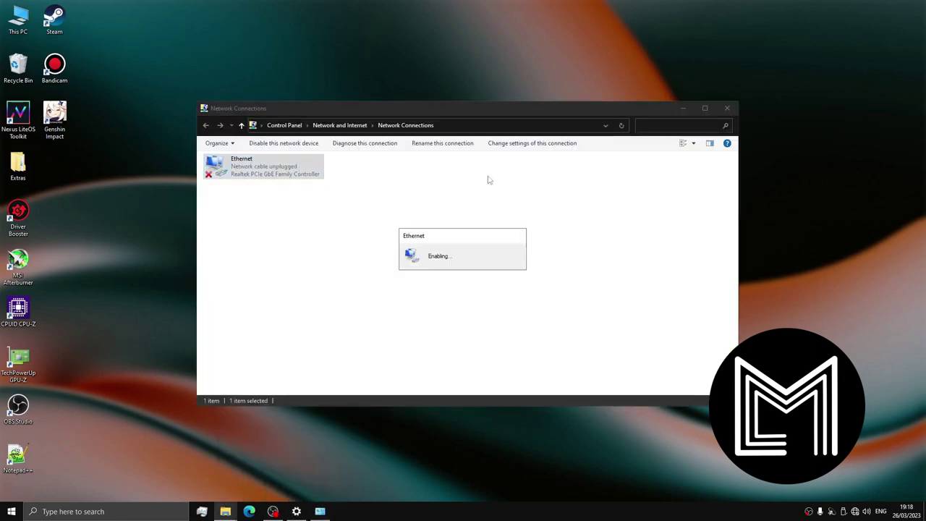
pyautogui.click(683, 110)
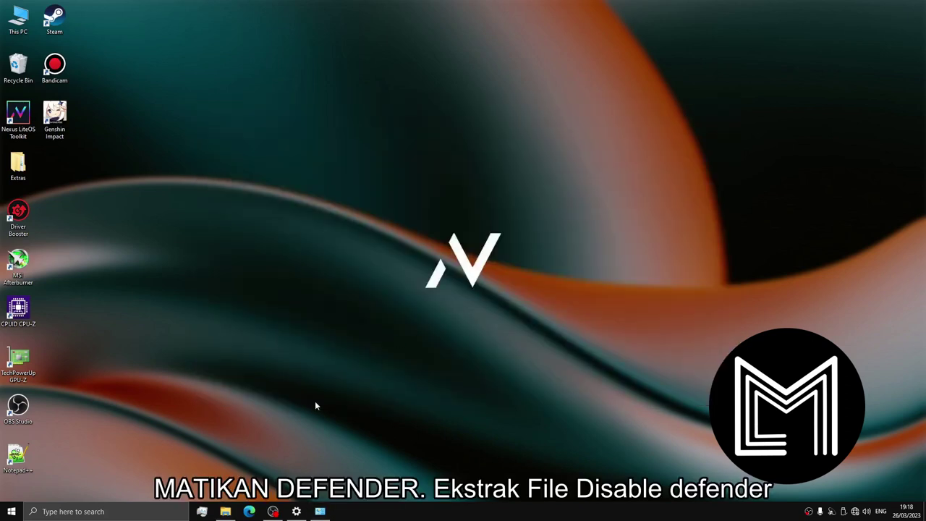
# - Open the Downloads folder and extract Disable Defender.7z with 7-Zip into a Disable Defender folder
pyautogui.click(225, 511)
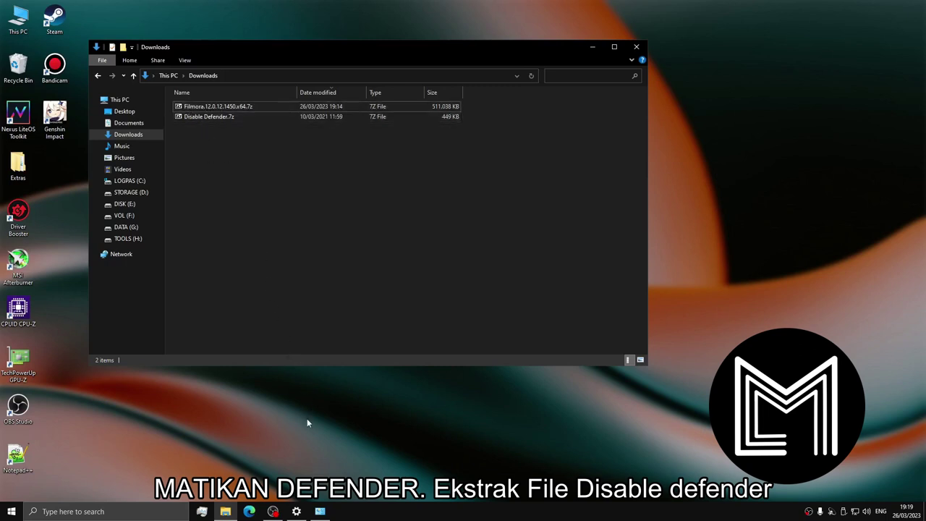
pyautogui.click(855, 511)
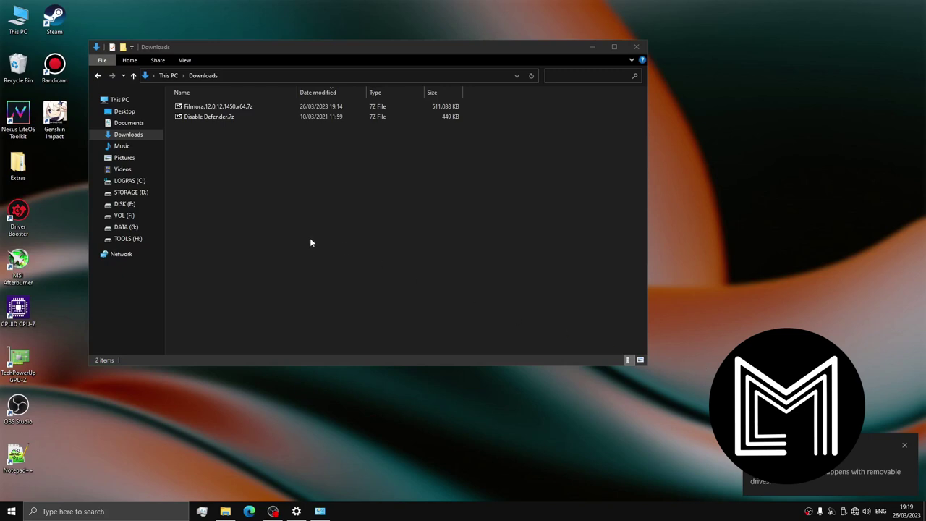
pyautogui.click(200, 118)
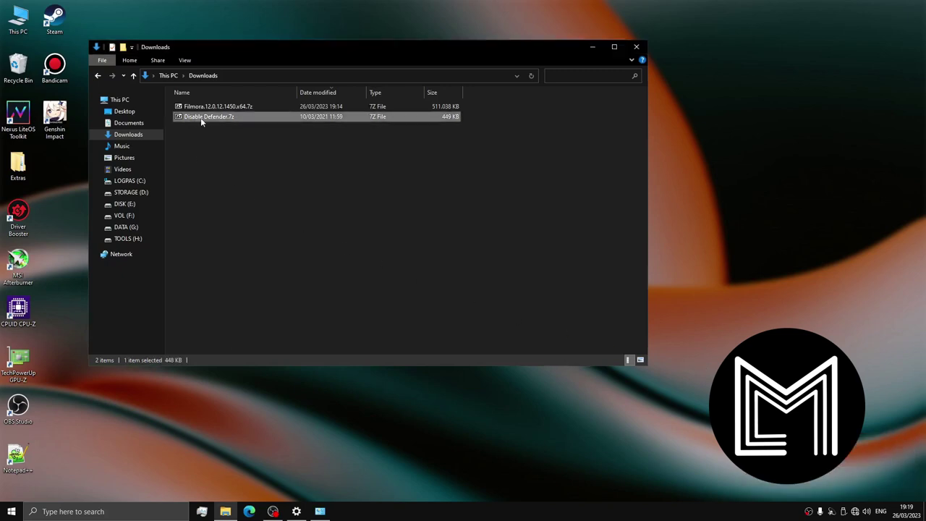
pyautogui.rightClick(202, 121)
pyautogui.moveTo(271, 149)
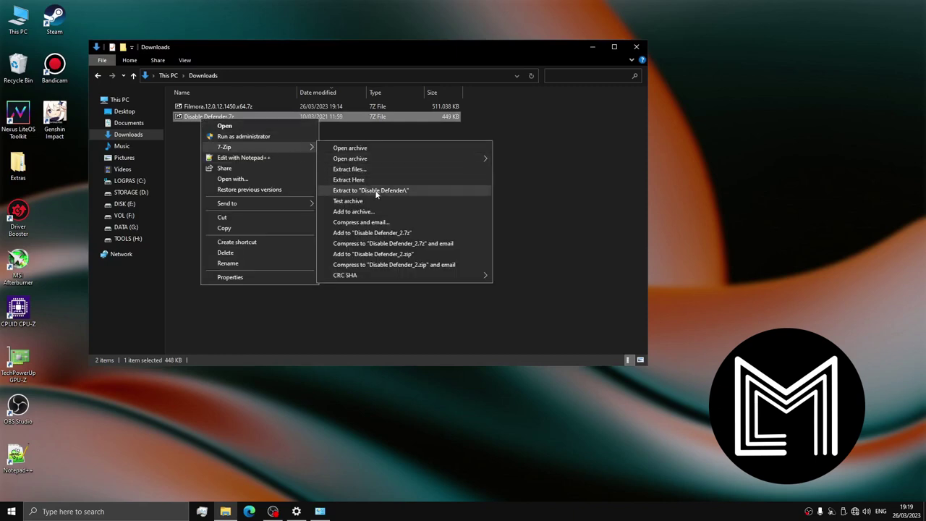
pyautogui.click(376, 191)
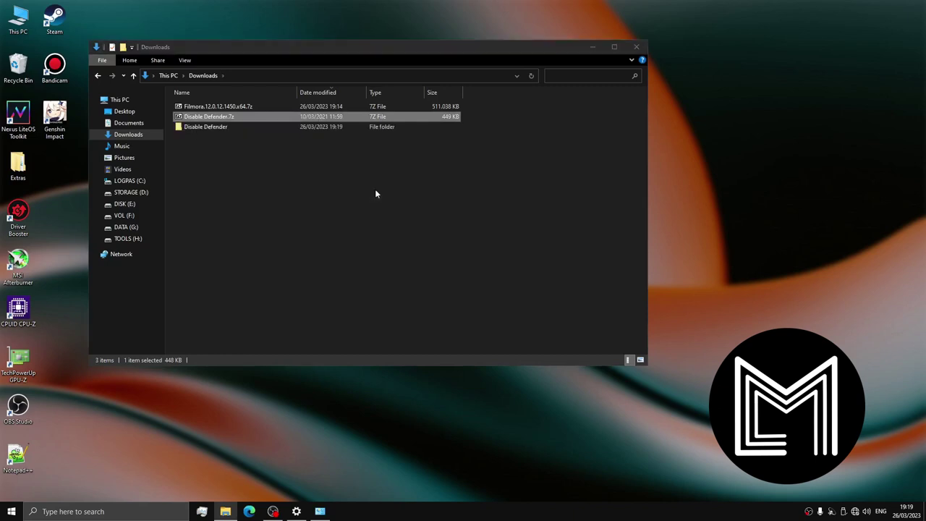
# - Run Step 1 - Disable Defender.exe from the extracted Disable Defender folder and minimize the Defender Control window
pyautogui.doubleClick(206, 126)
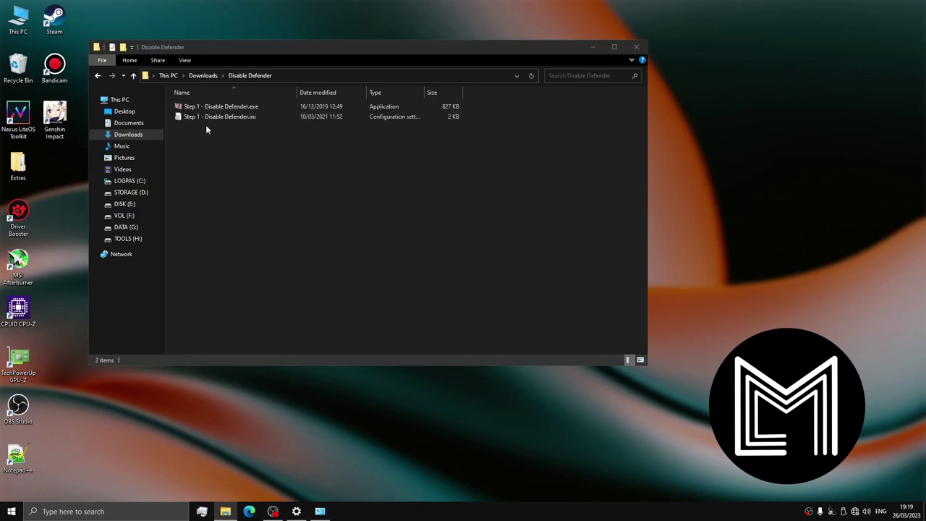
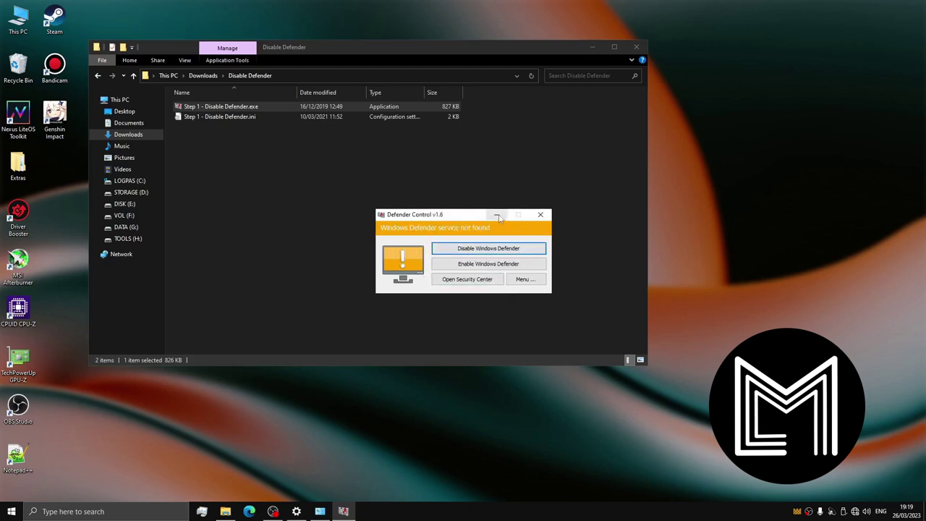
pyautogui.click(498, 215)
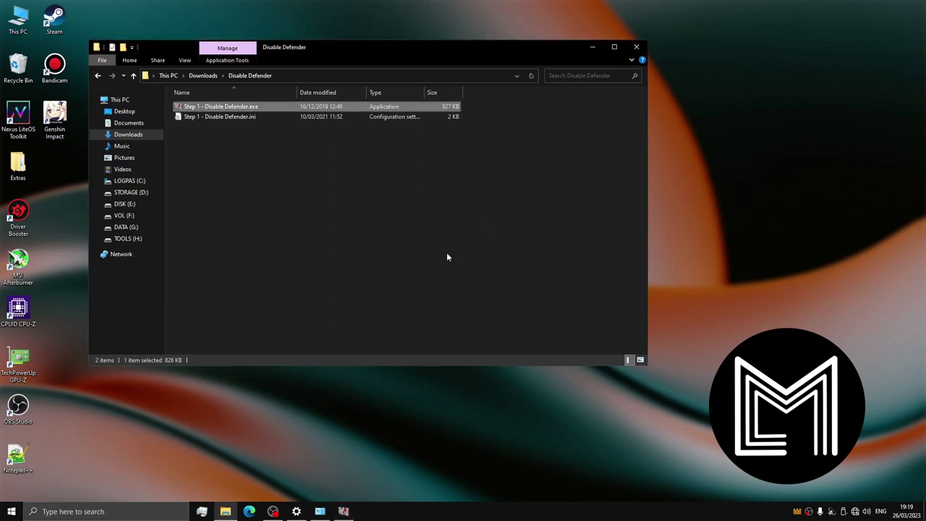
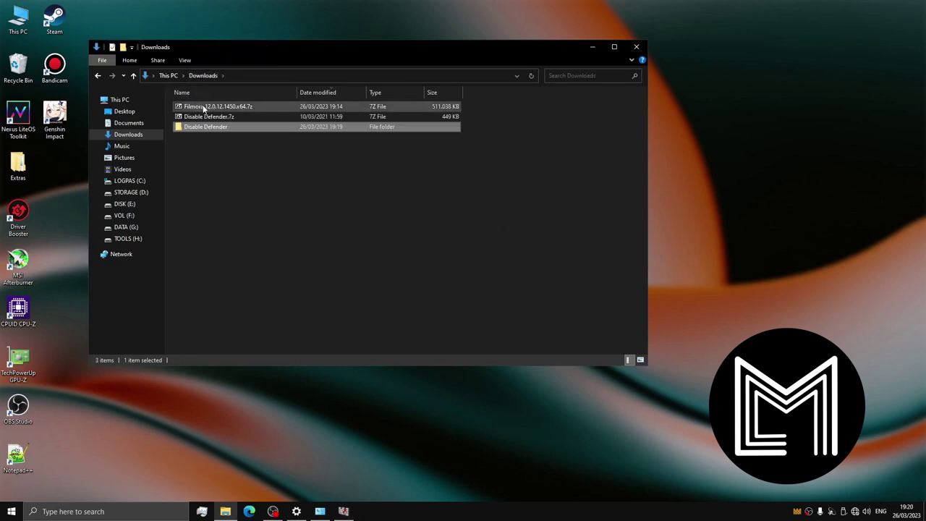
# - Extract Filmora.12.0.12.1450.x64.7z with 7-Zip into a folder of the same name in Downloads and open that folder
pyautogui.click(199, 106)
pyautogui.rightClick(203, 107)
pyautogui.moveTo(281, 133)
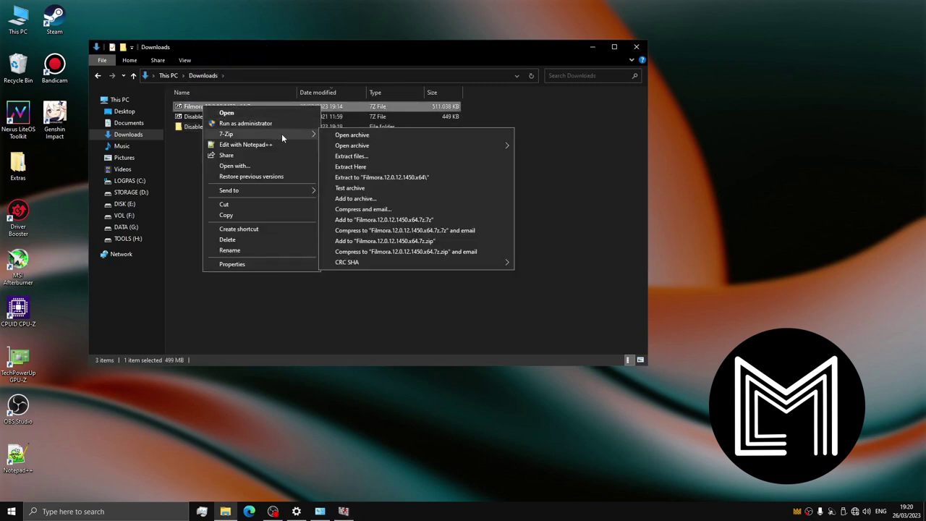
pyautogui.moveTo(398, 146)
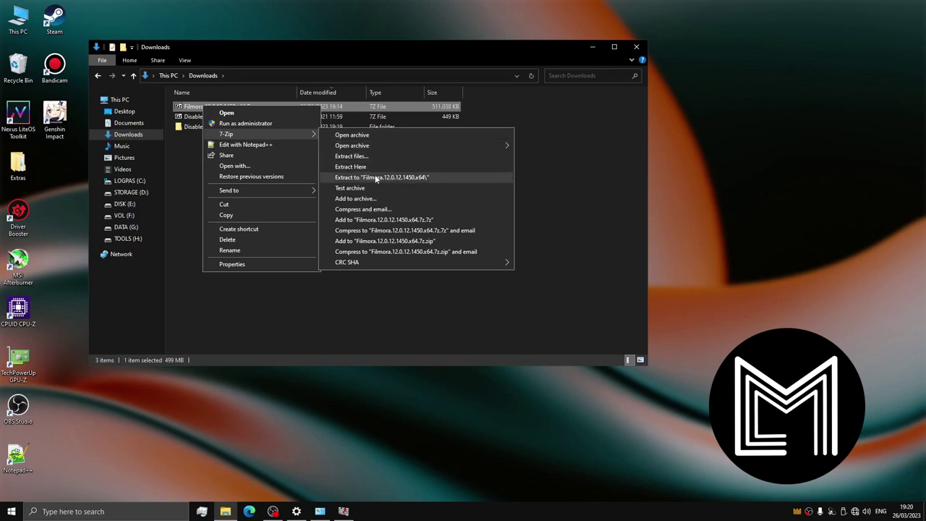
pyautogui.click(376, 177)
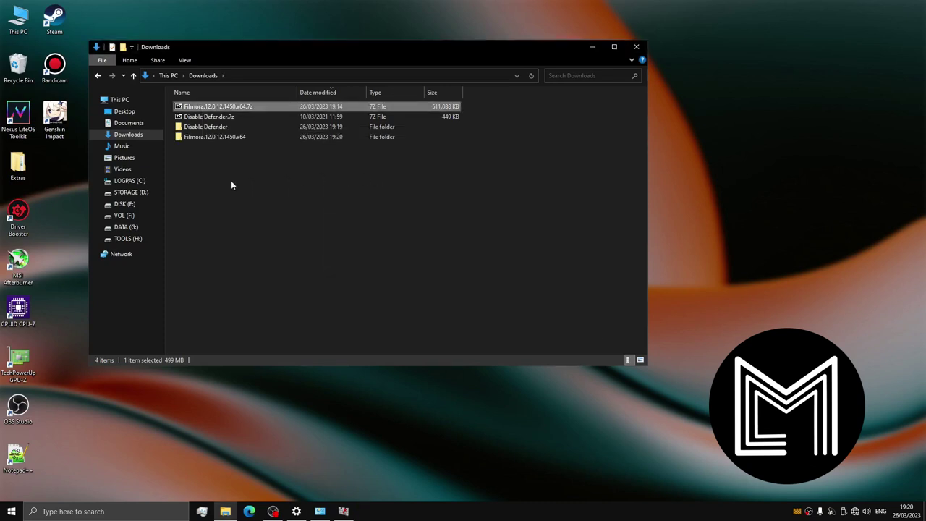
pyautogui.doubleClick(212, 137)
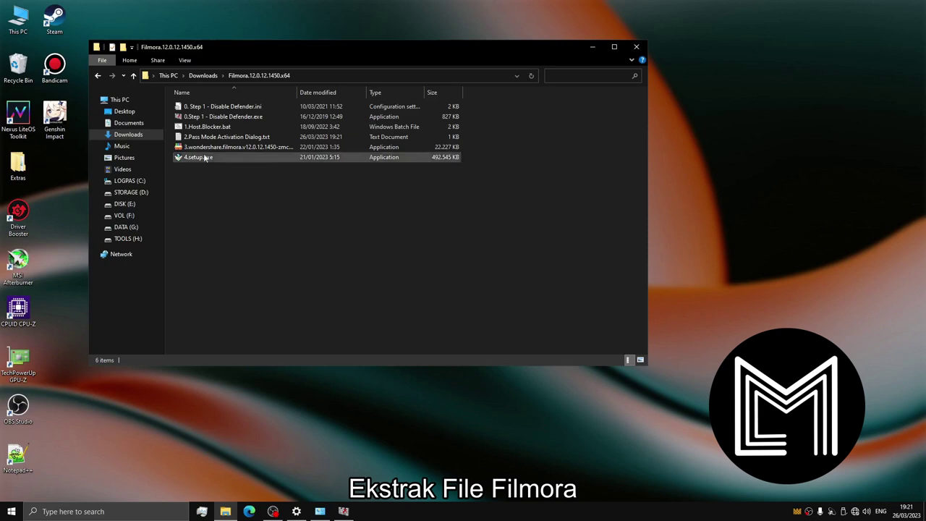
# - Run 1.Host.Blocker.bat as administrator and dismiss its console window
pyautogui.rightClick(208, 128)
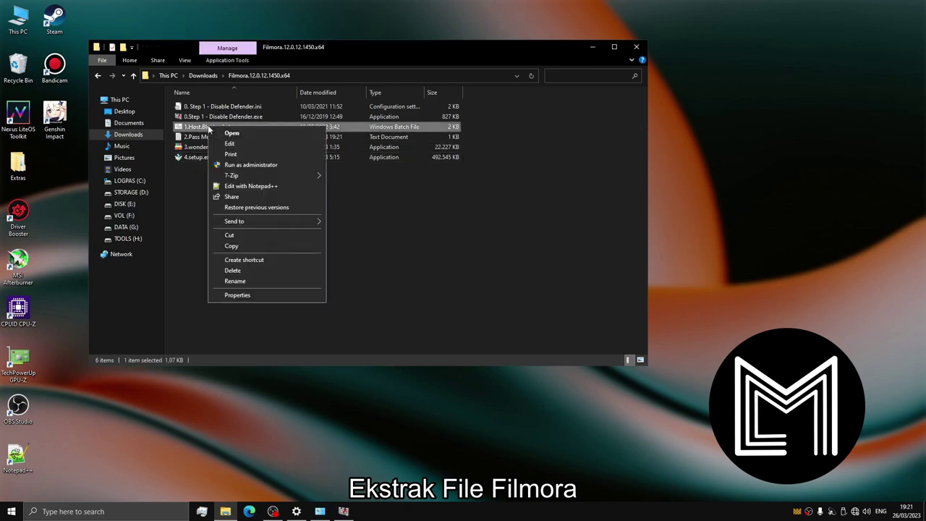
pyautogui.click(243, 165)
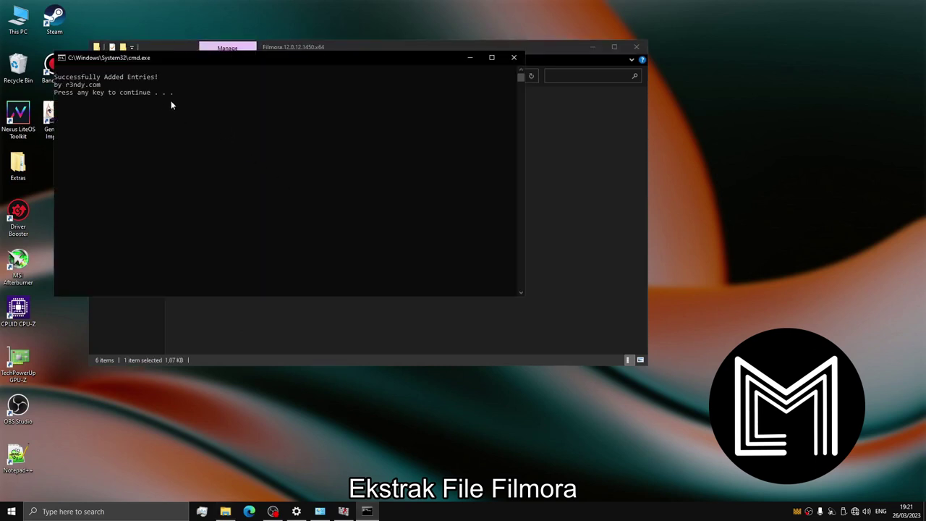
pyautogui.press('Return')
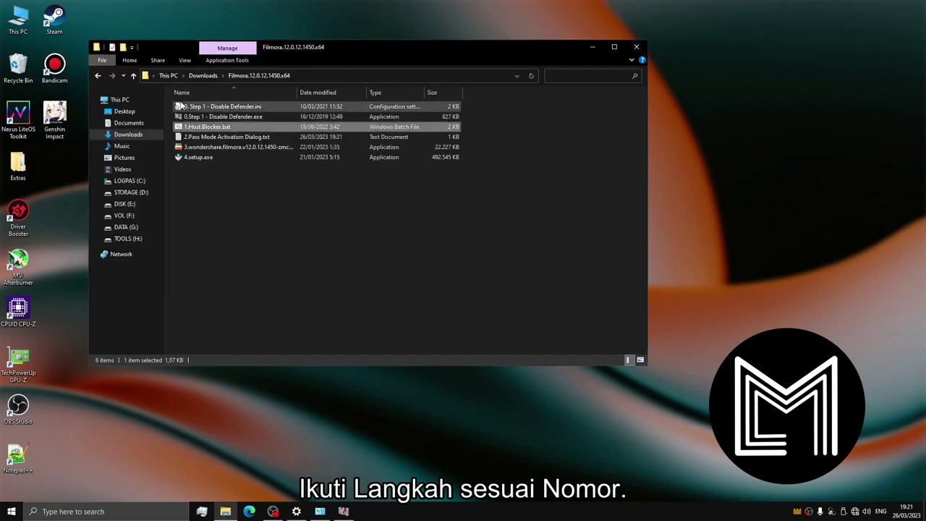
# - Open 2.Pass Mode Activation Dialog.txt, copy the password on its first line, and return to the Filmora folder
pyautogui.click(219, 139)
pyautogui.doubleClick(219, 140)
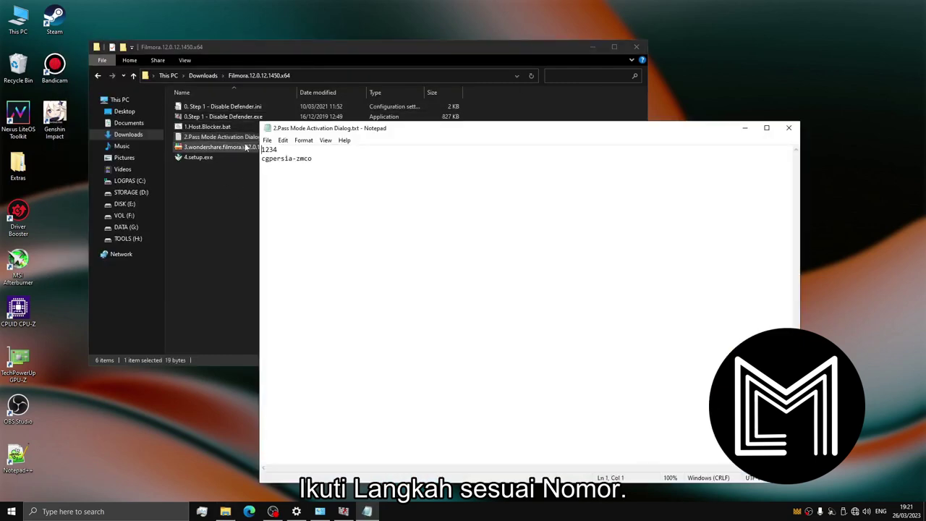
pyautogui.moveTo(282, 149); pyautogui.dragTo(260, 149)
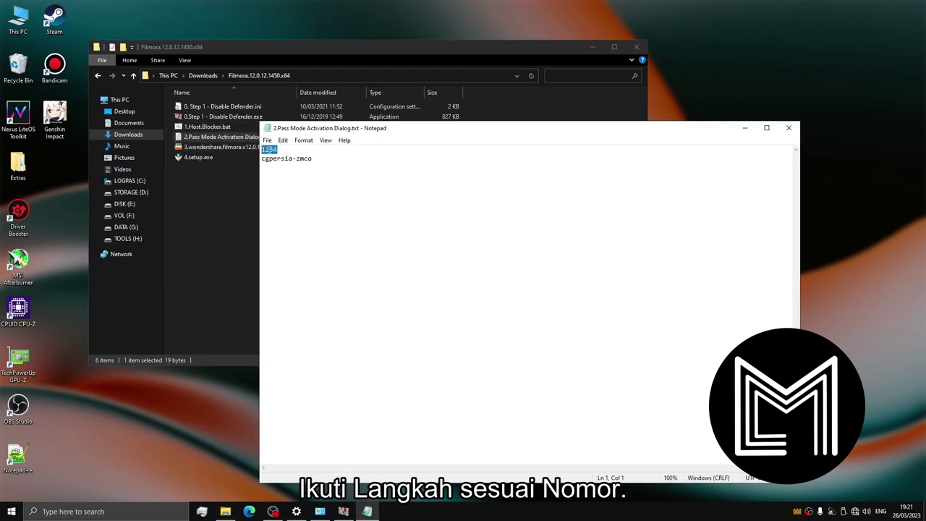
pyautogui.rightClick(269, 149)
pyautogui.click(288, 180)
pyautogui.click(213, 191)
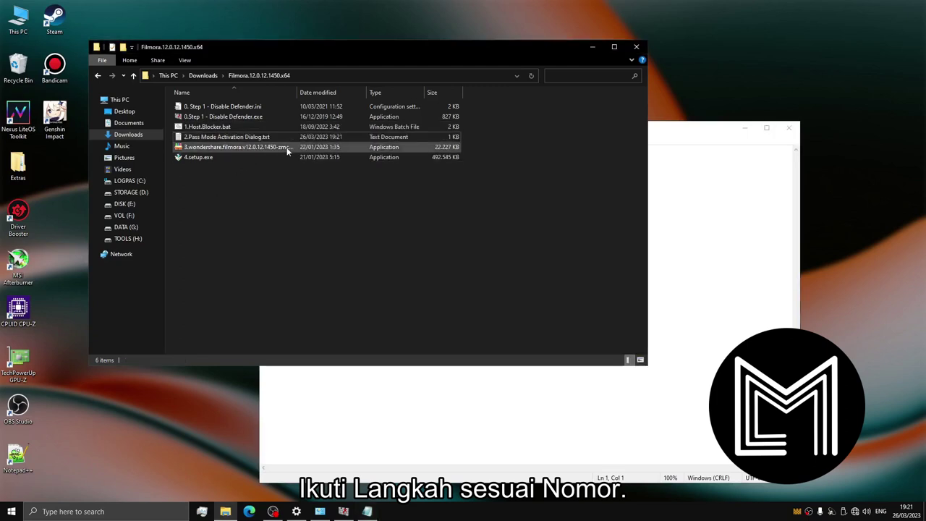
# - Run the encrypted 3.wondershare.filmora application and confirm the copied password for the encrypted file
pyautogui.doubleClick(280, 150)
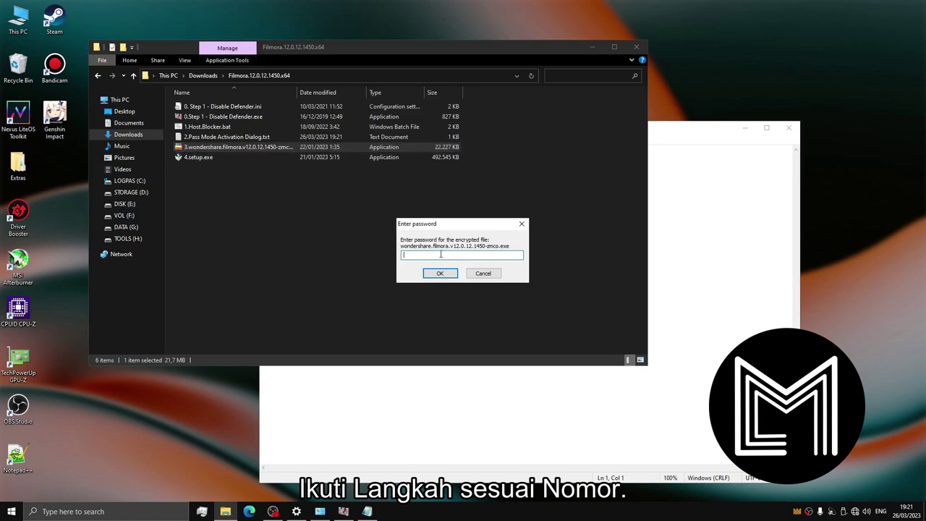
pyautogui.hotkey('ctrl', 'v')
pyautogui.click(440, 273)
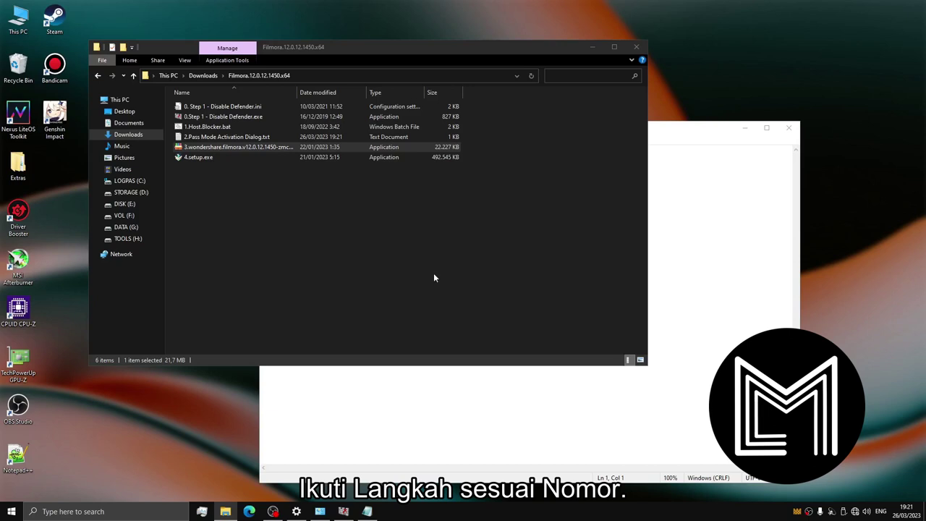
# - Enter the password from the text file's second line in the Mode Activation Dialog, proceed, and close the text file
pyautogui.click(687, 256)
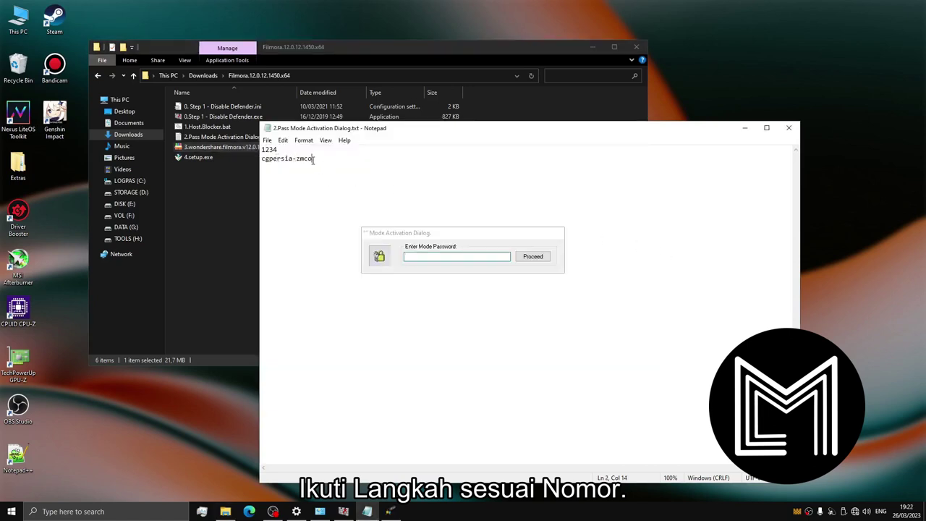
pyautogui.moveTo(313, 159); pyautogui.dragTo(252, 161)
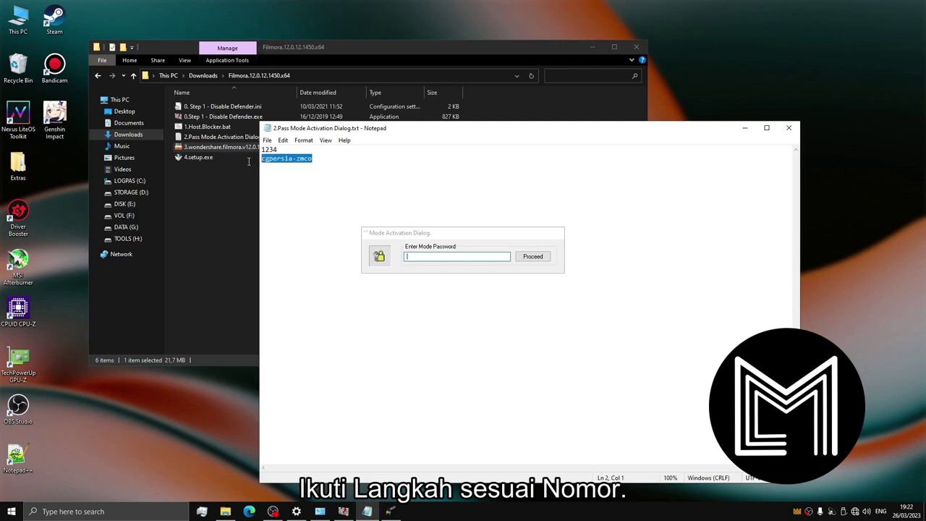
pyautogui.click(448, 254)
pyautogui.hotkey('ctrl', 'v')
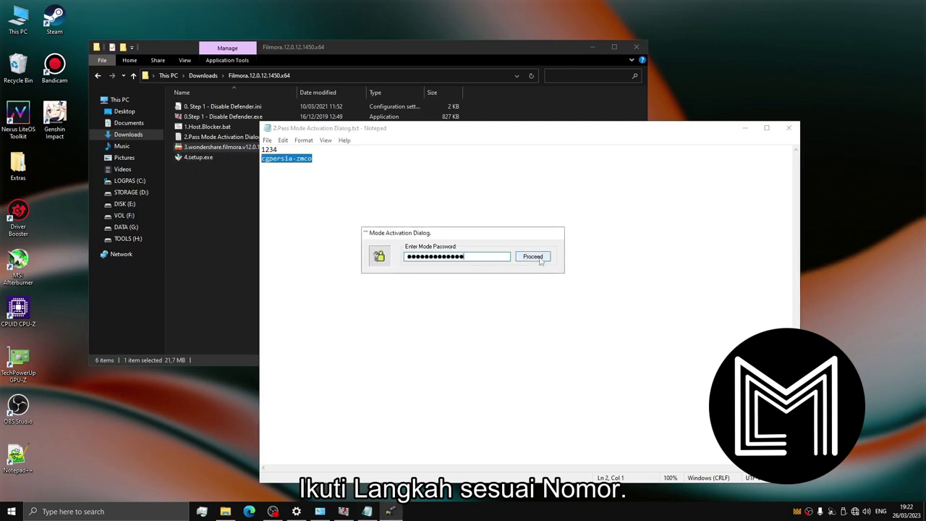
pyautogui.click(533, 257)
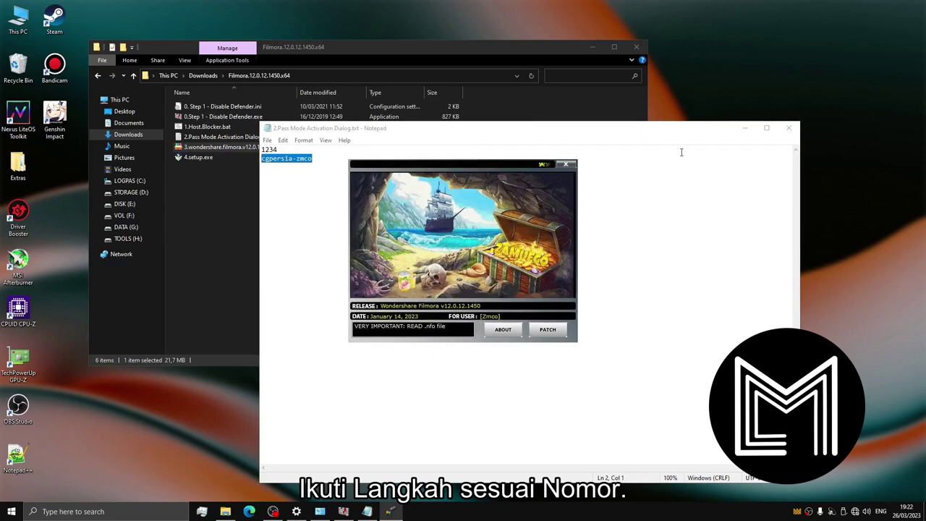
pyautogui.click(789, 129)
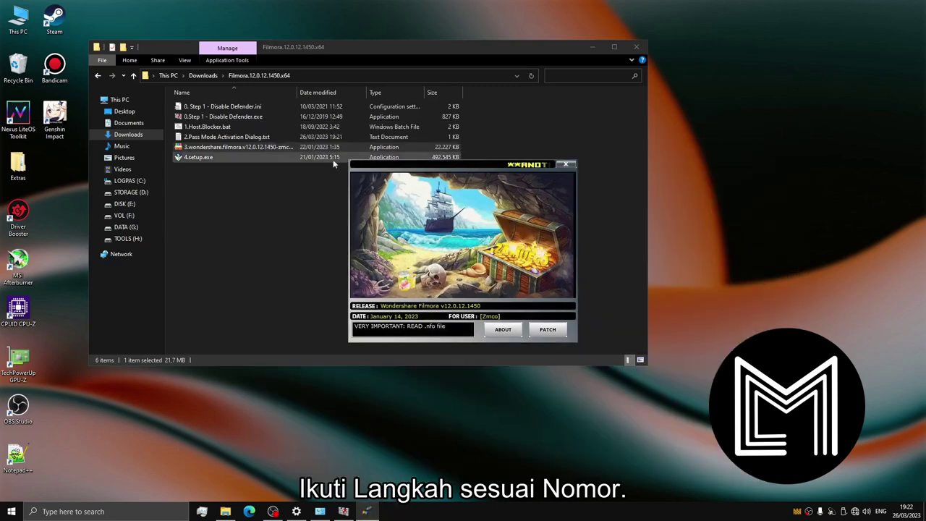
# - Launch 4.setup.exe with English as the setup language and arrange the patcher and setup wizard windows side by side
pyautogui.click(198, 157)
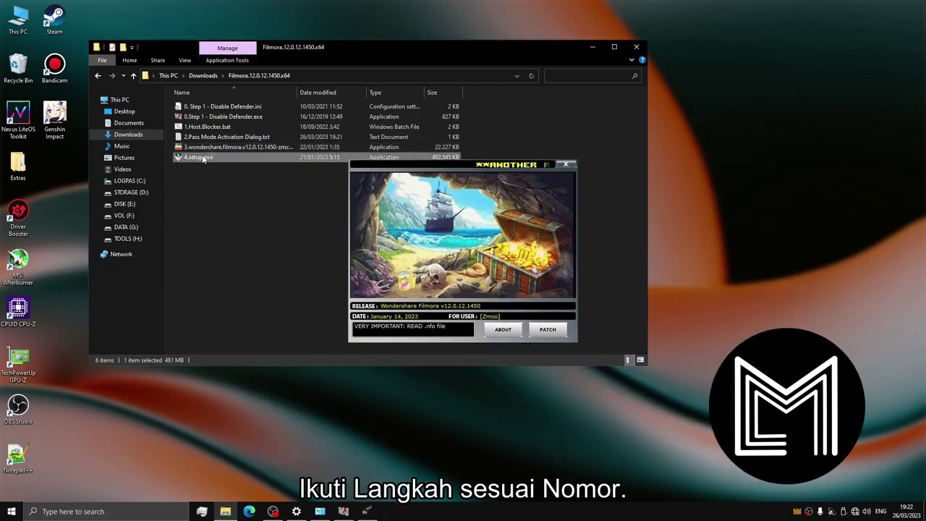
pyautogui.doubleClick(204, 158)
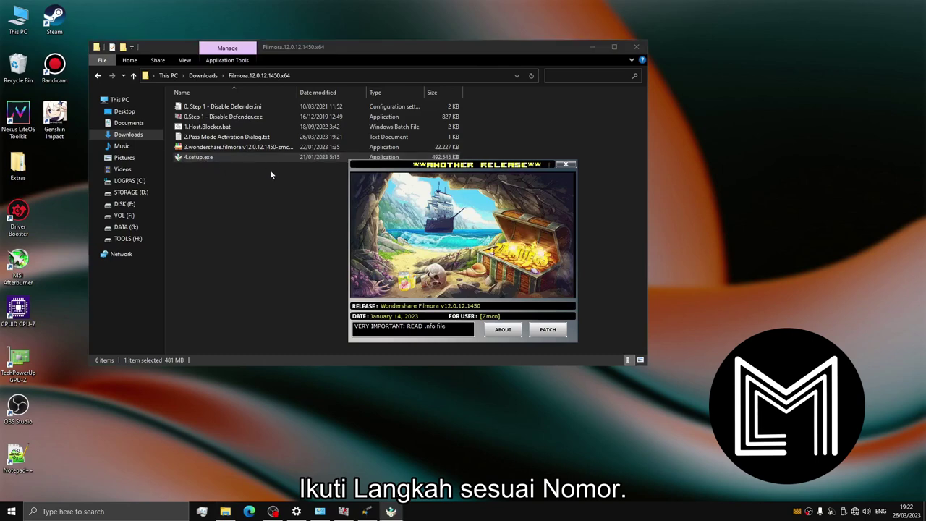
pyautogui.moveTo(443, 165); pyautogui.dragTo(656, 159)
pyautogui.click(593, 47)
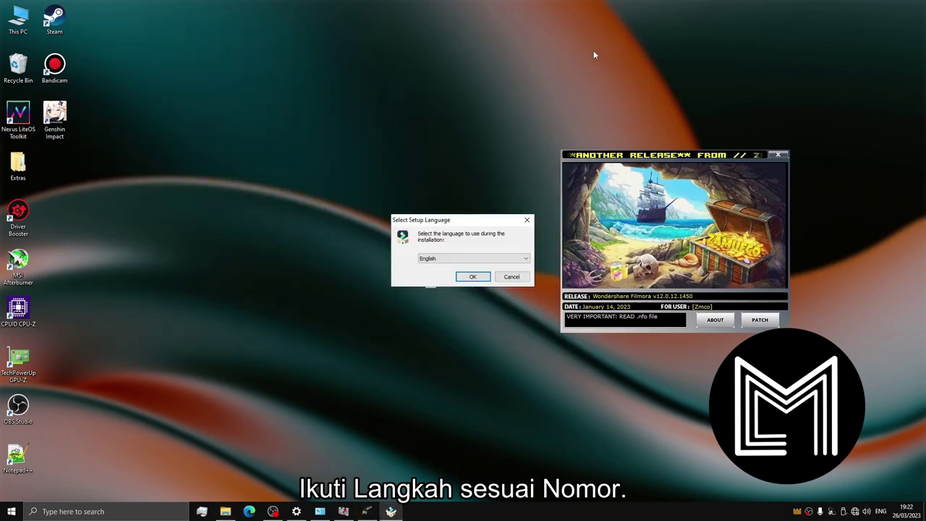
pyautogui.click(473, 277)
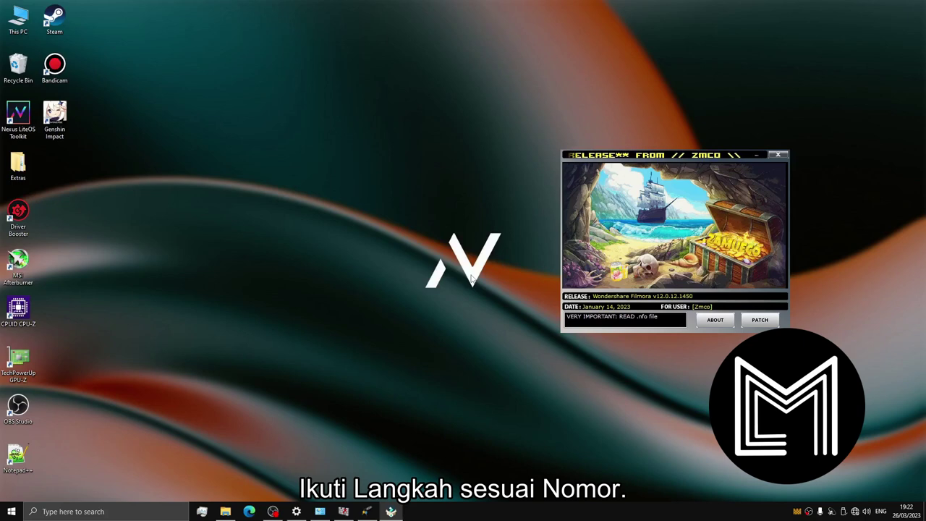
pyautogui.moveTo(433, 163); pyautogui.dragTo(358, 147)
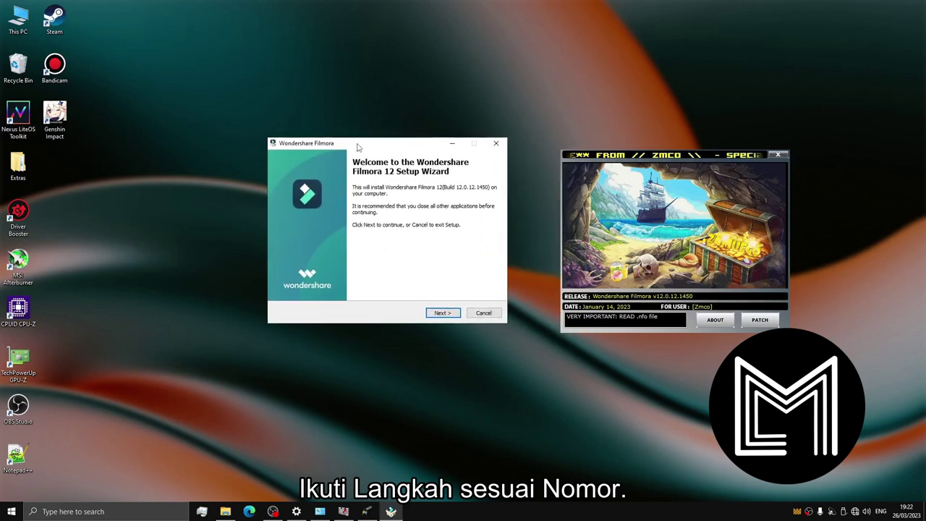
# - Accept the license agreement and install Wondershare Filmora 12 into the default folder, confirming use of the existing folder
pyautogui.click(442, 313)
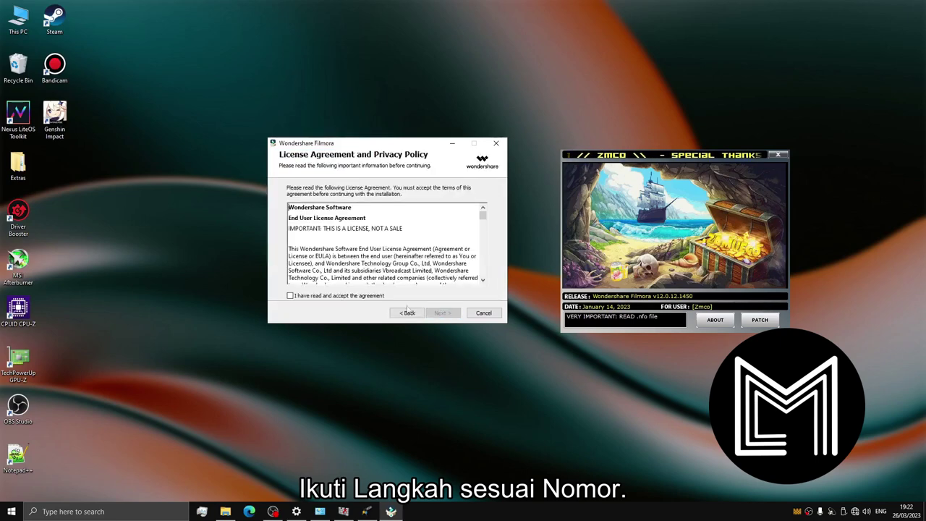
pyautogui.click(351, 296)
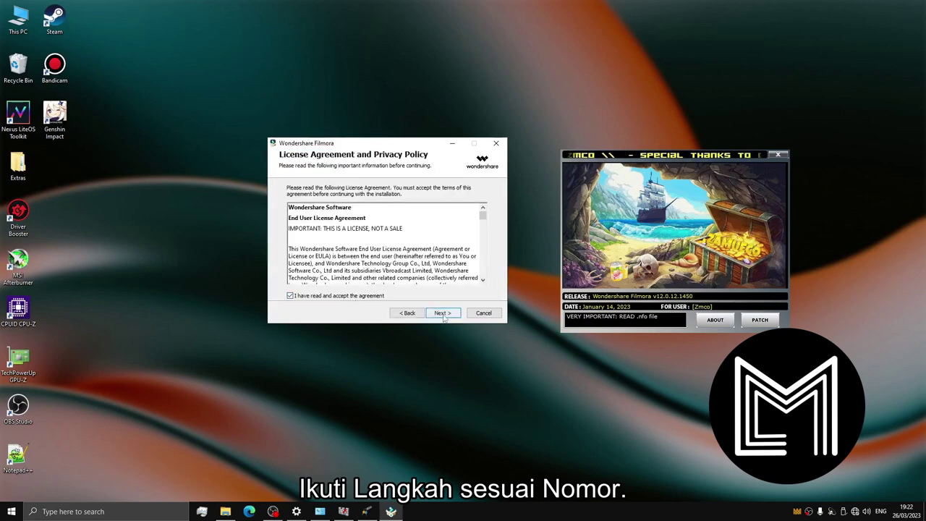
pyautogui.click(438, 314)
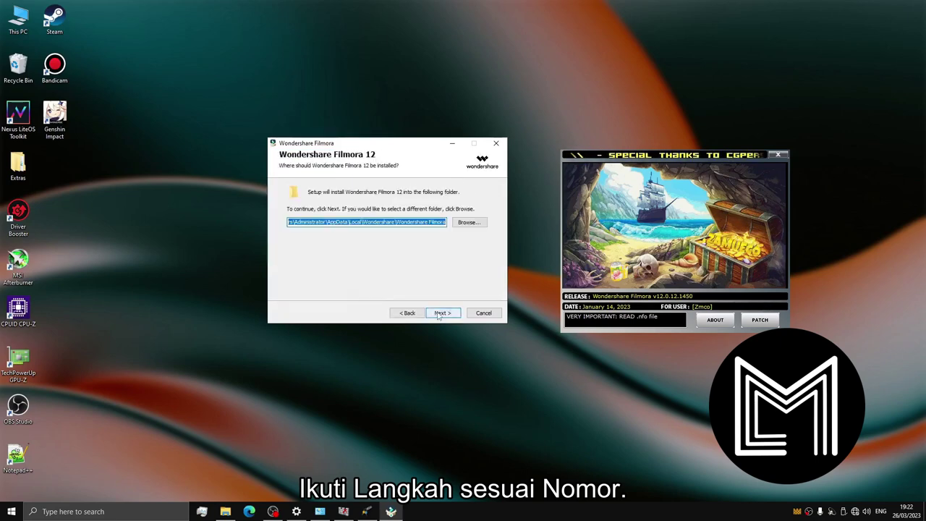
pyautogui.click(437, 315)
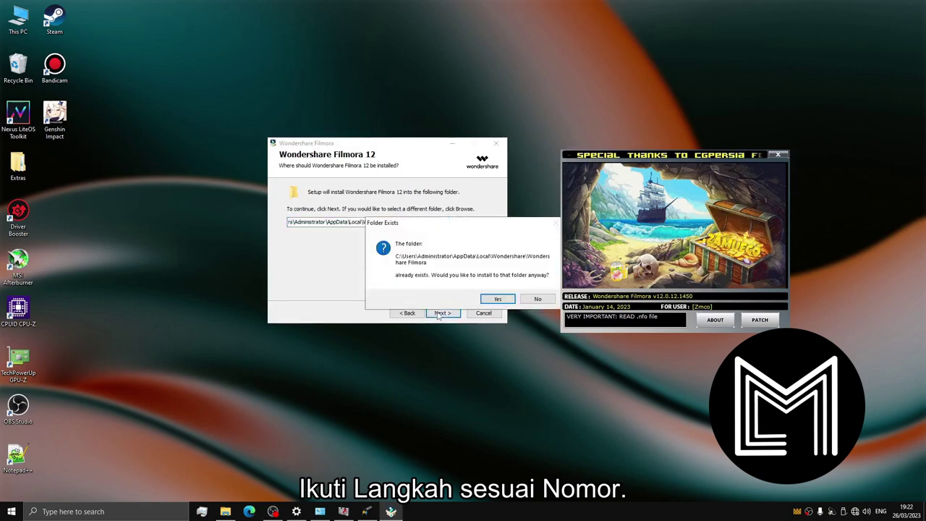
pyautogui.click(497, 299)
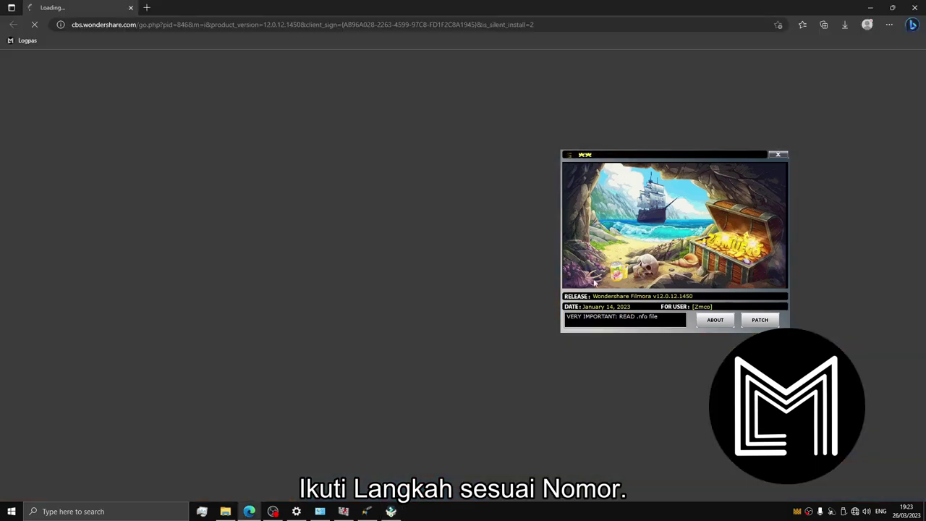
# - Close the Wondershare web page in the browser and opt out of the User Experience Improvement Program in the setup wizard
pyautogui.click(914, 7)
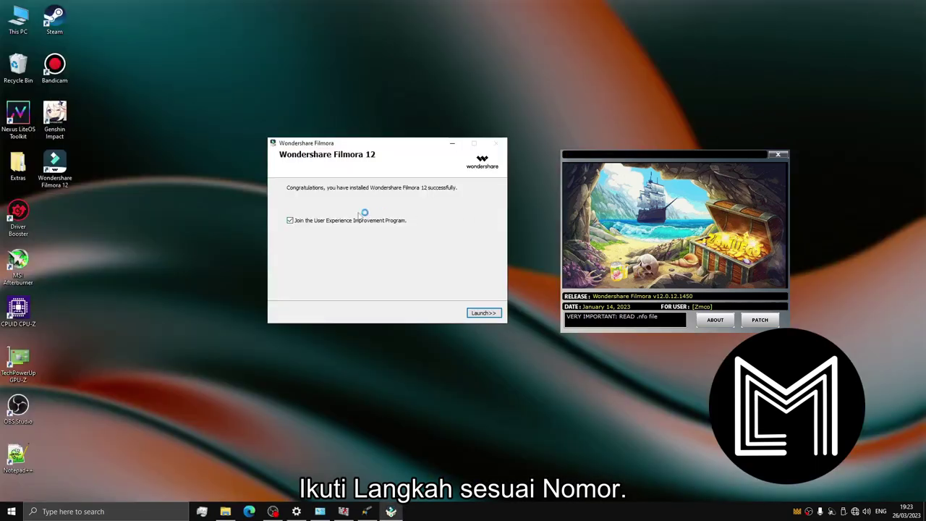
pyautogui.click(290, 220)
pyautogui.click(291, 222)
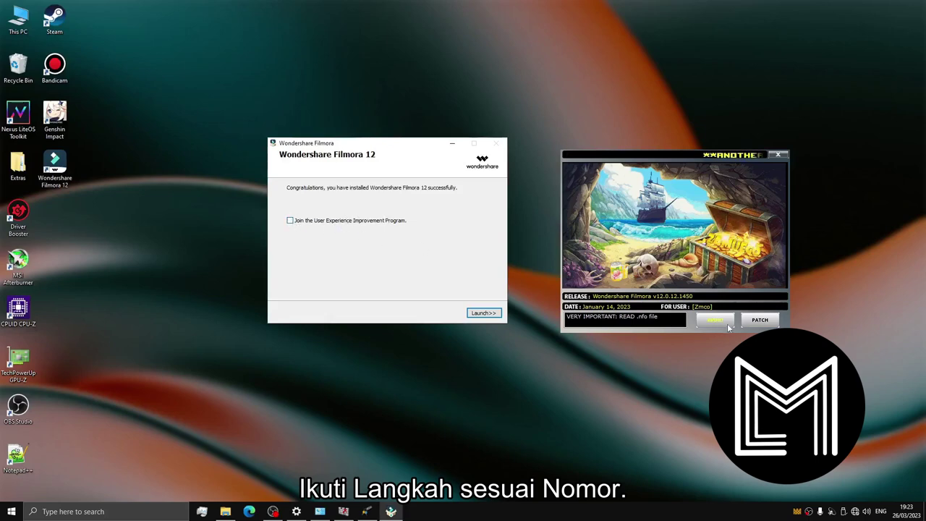
# - Run the patch for Wondershare Filmora v12.0.12.1450 and close the patcher window
pyautogui.click(760, 320)
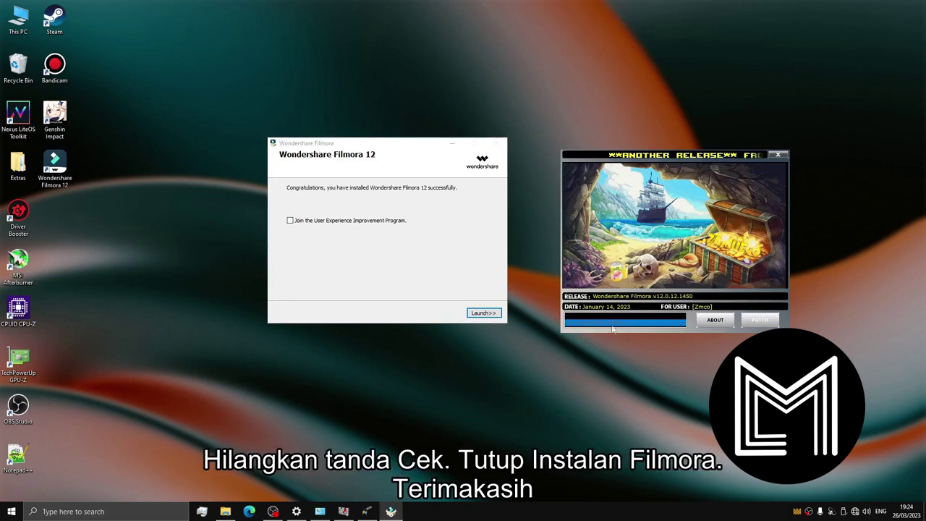
pyautogui.click(782, 158)
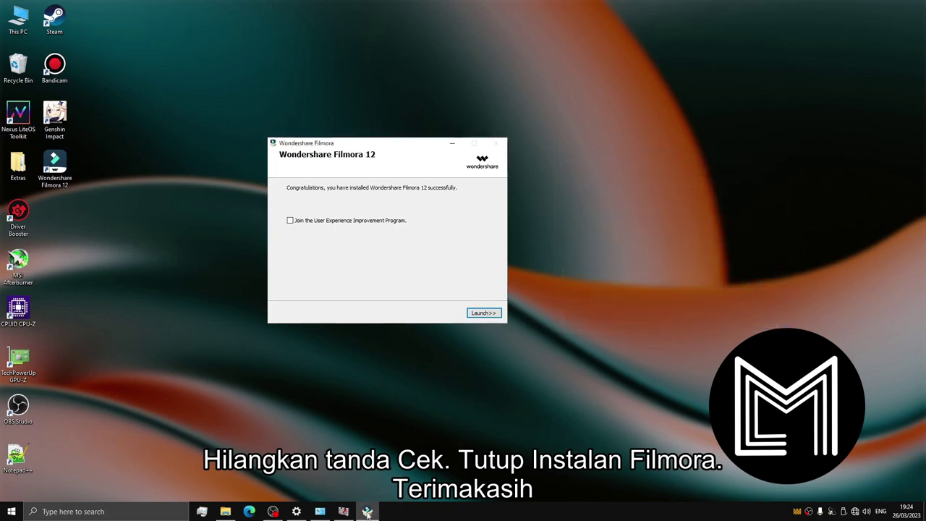
# - Try to close the finished Wondershare Filmora setup window without launching the program
pyautogui.rightClick(368, 512)
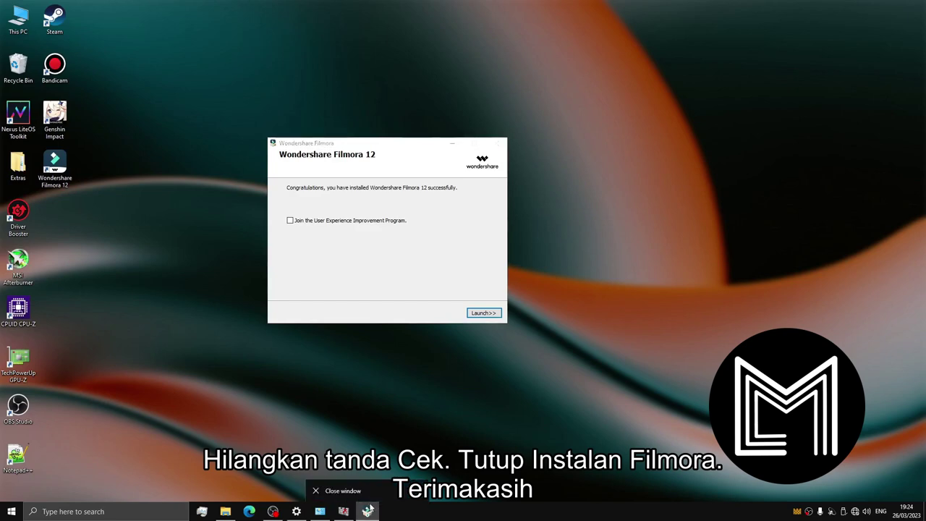
pyautogui.click(355, 492)
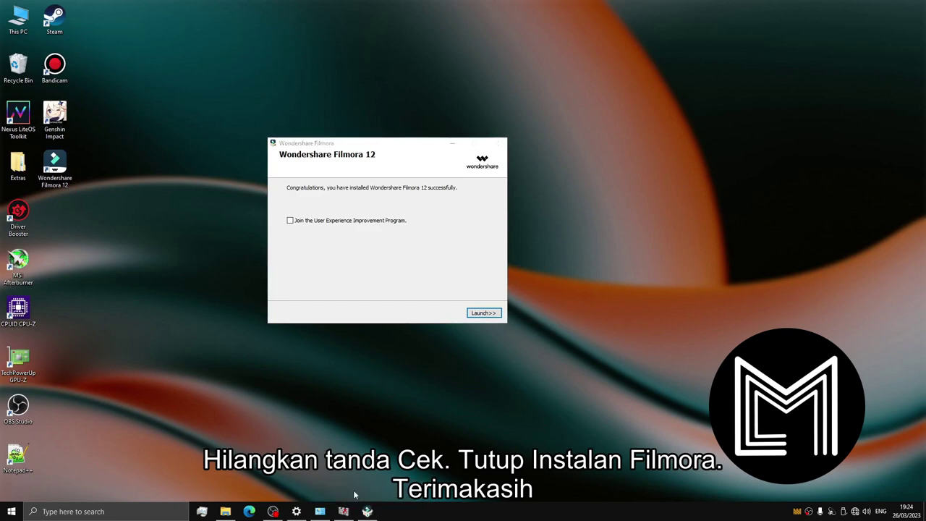
pyautogui.rightClick(367, 511)
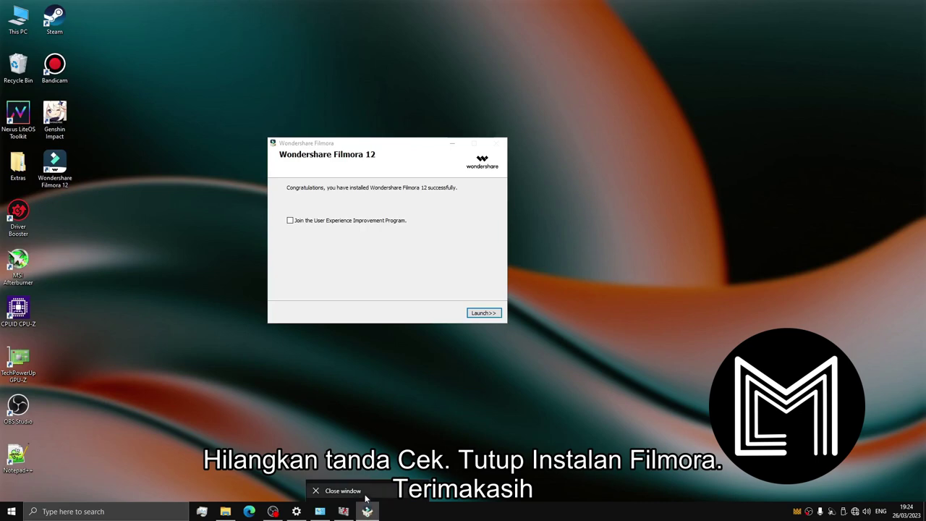